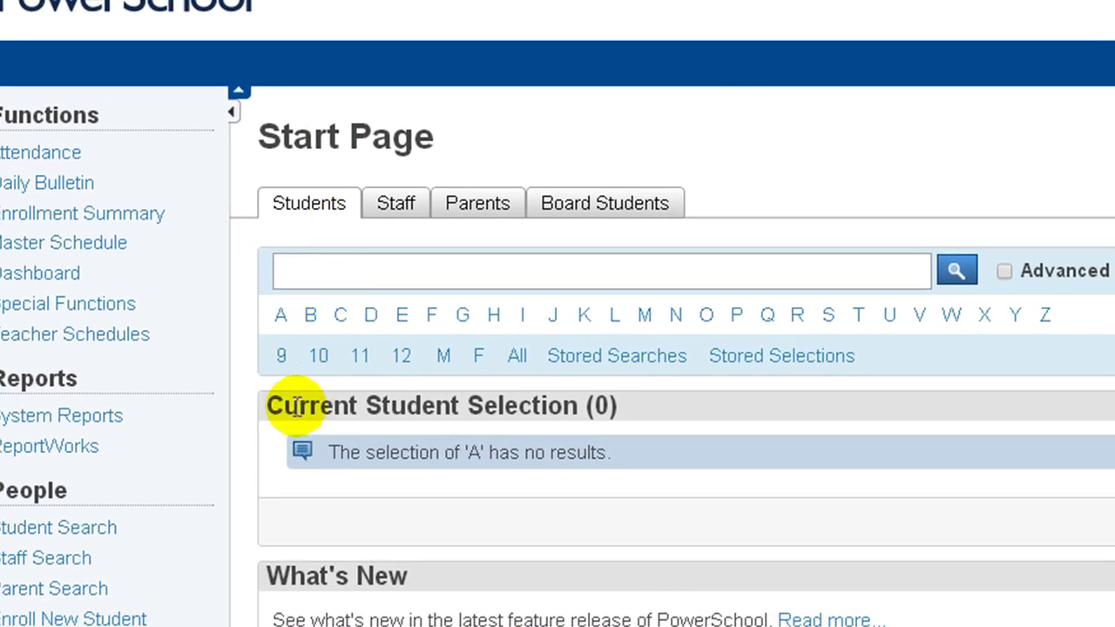
- Make all 234 grade 9 students (grade_level=9) the current student selection
drag(266, 409, 617, 406)
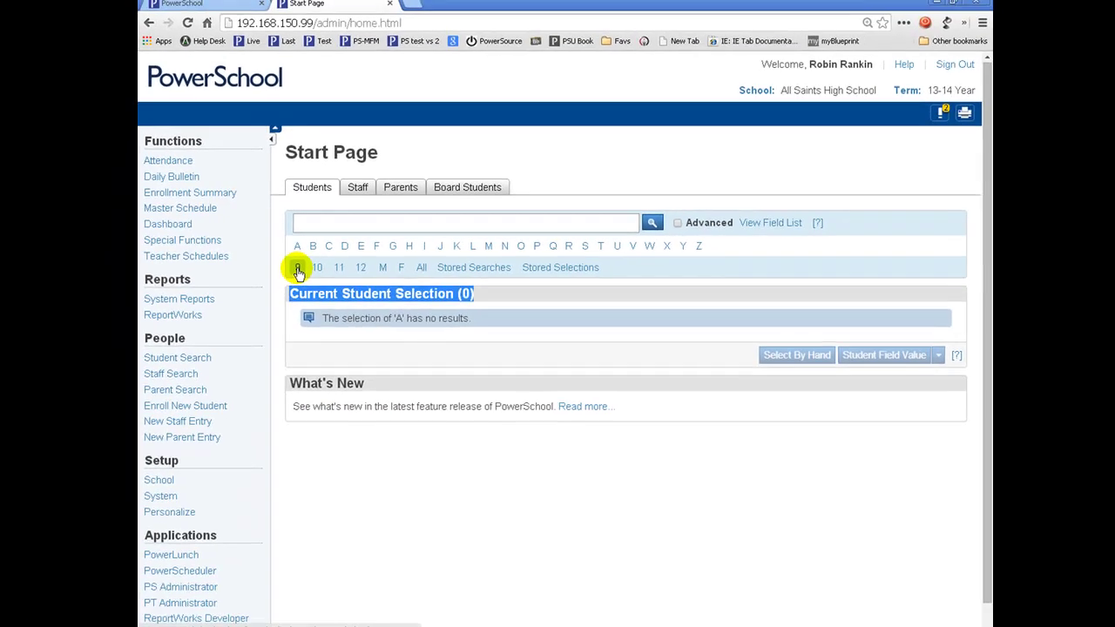
click(298, 267)
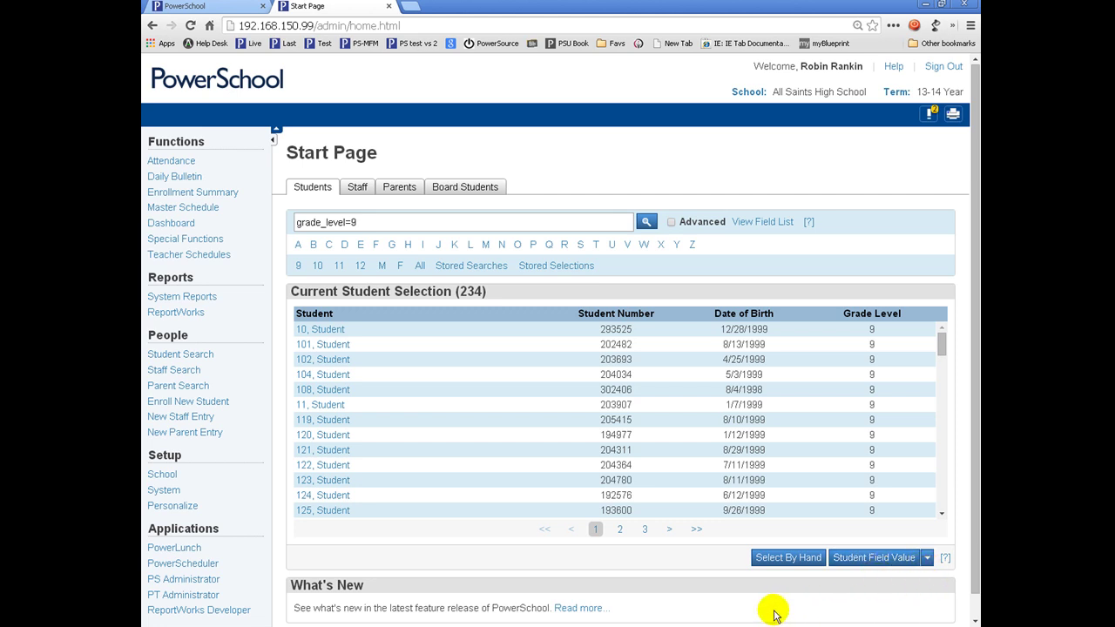
- Switch to Select By Hand and tick students 101, 104, 119 and 121
click(781, 558)
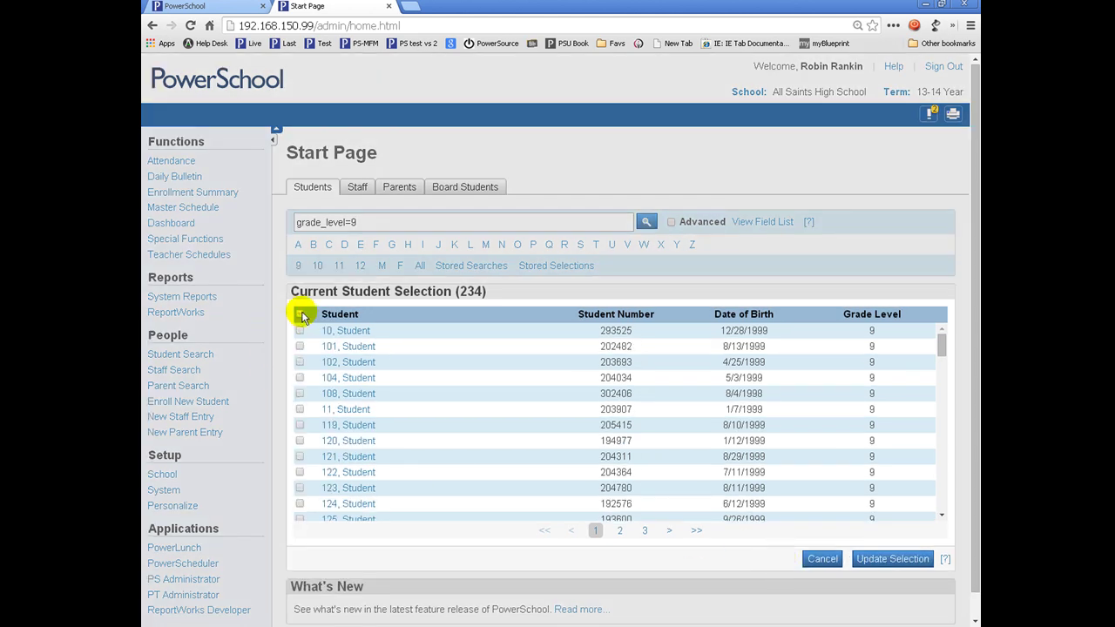
click(299, 346)
click(300, 377)
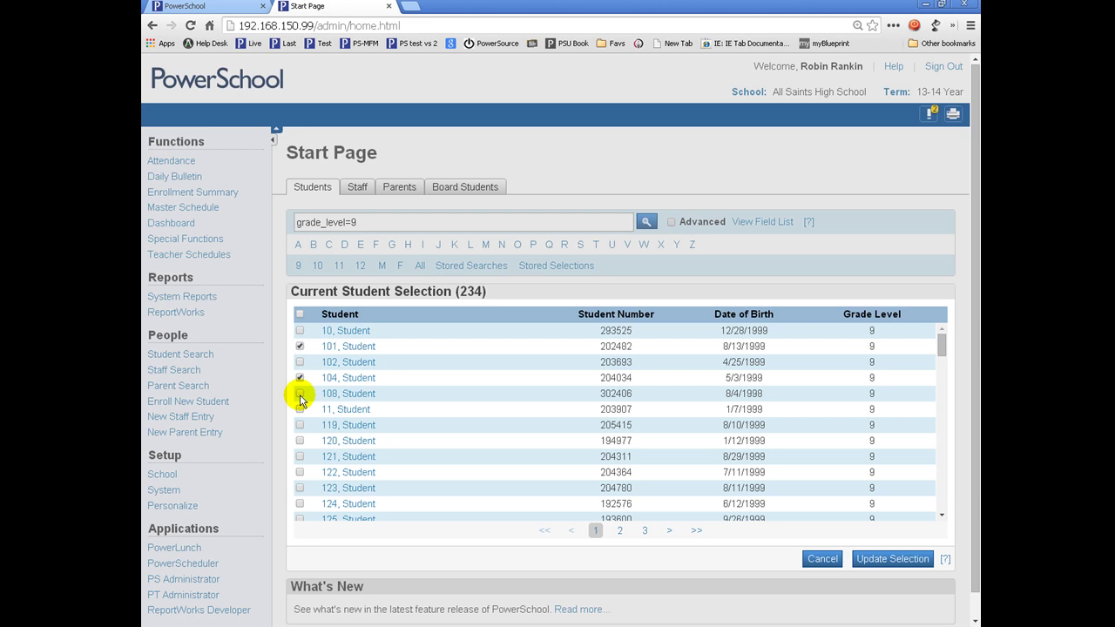
click(300, 424)
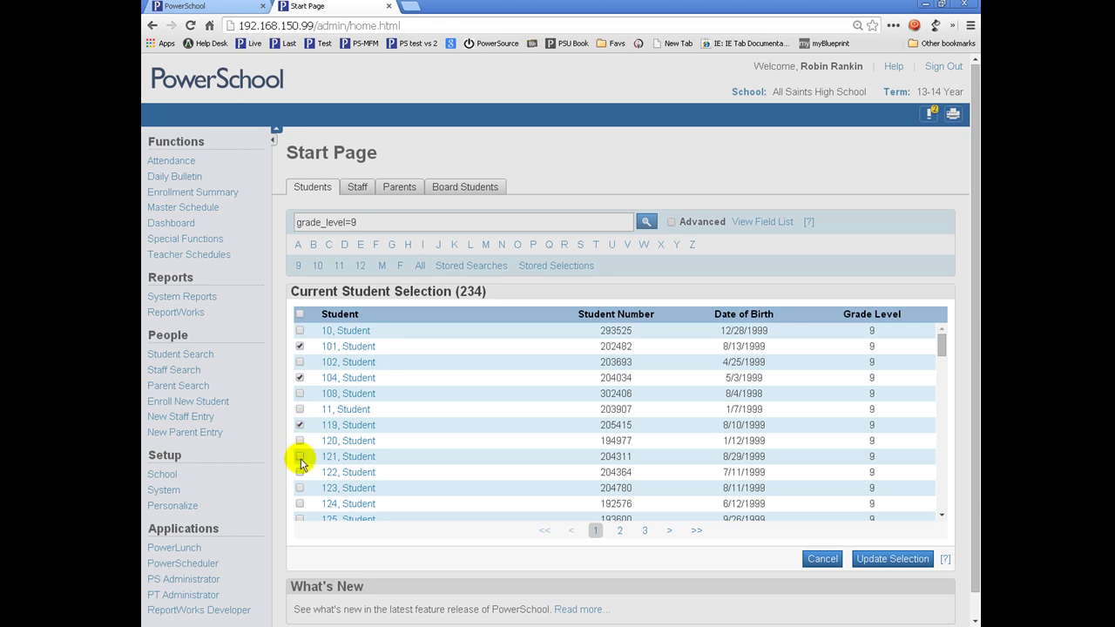
click(300, 456)
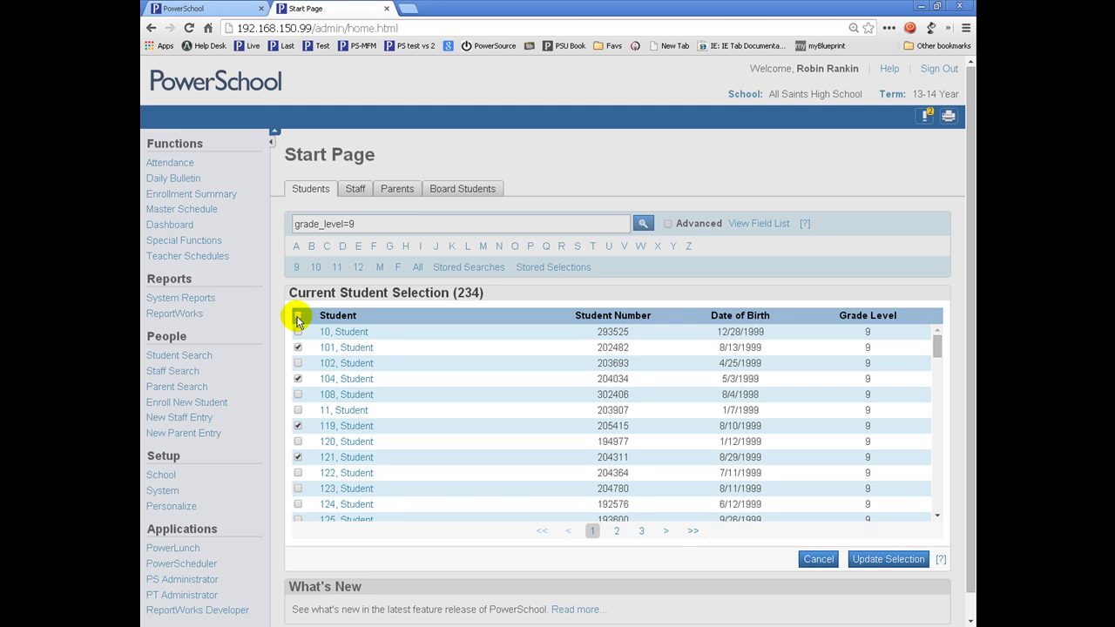
- Untick students 102, 104, 119, 120, 123 and 124, updating the selection to 228
click(298, 363)
click(297, 426)
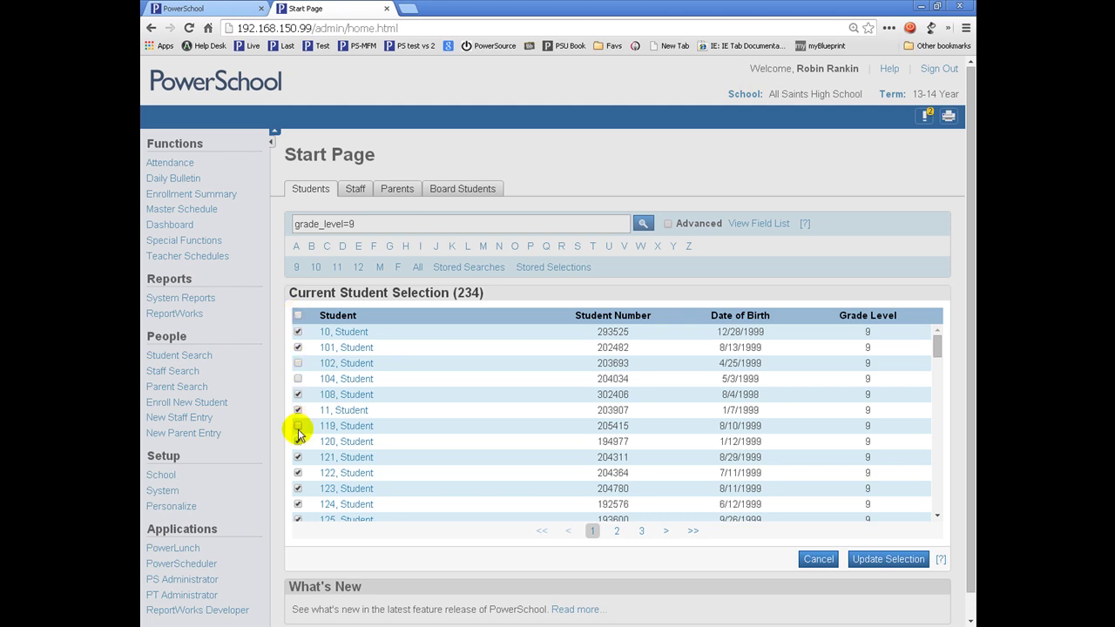
click(298, 442)
click(298, 489)
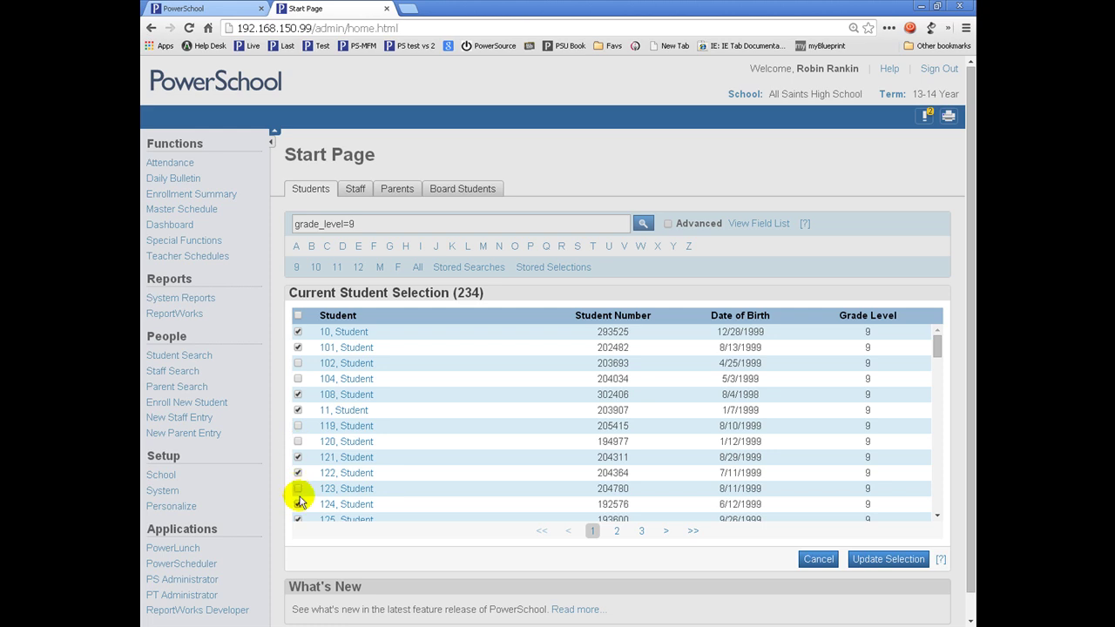
click(297, 504)
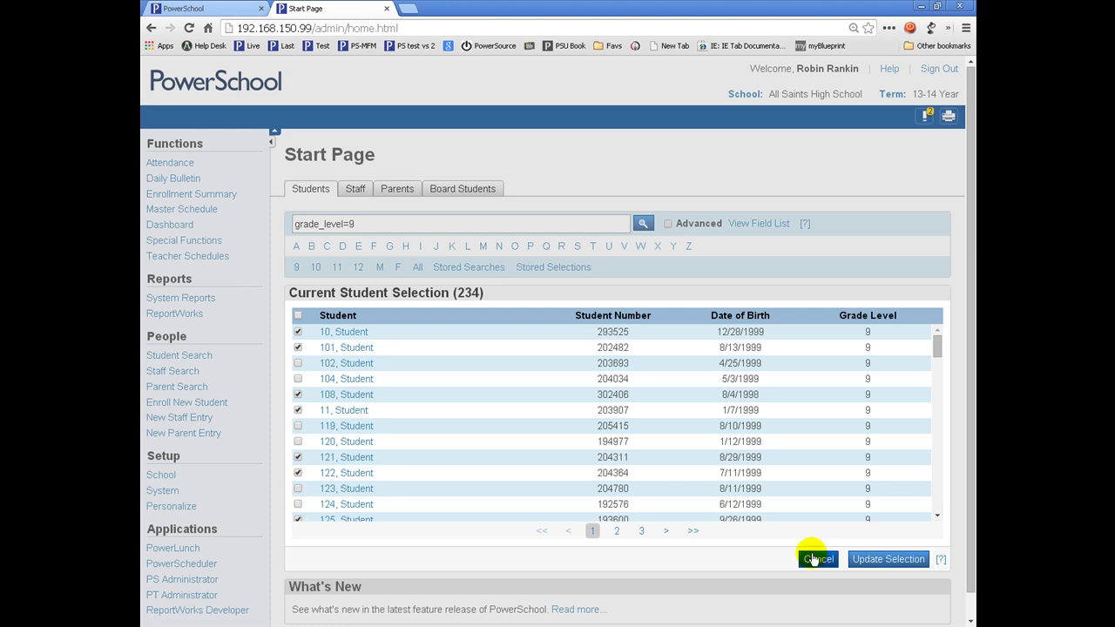
click(882, 559)
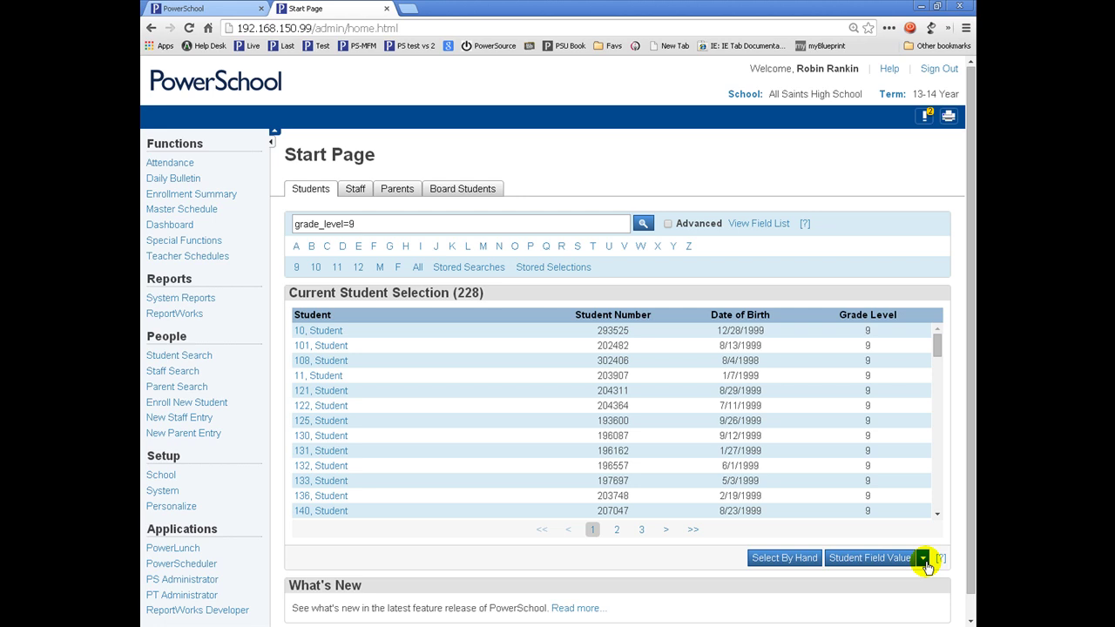
- Show the Group Functions menu for the 228 selected students and scroll through its options
click(922, 560)
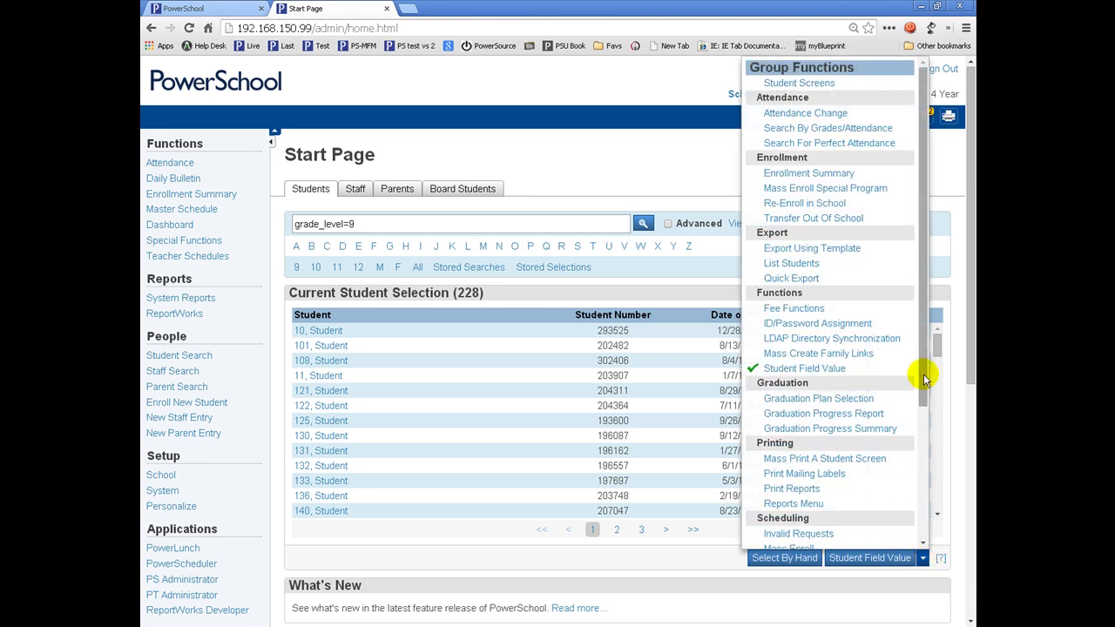
mouse_move(921, 376)
mouse_down()
mouse_move(920, 522)
mouse_move(919, 368)
mouse_up()
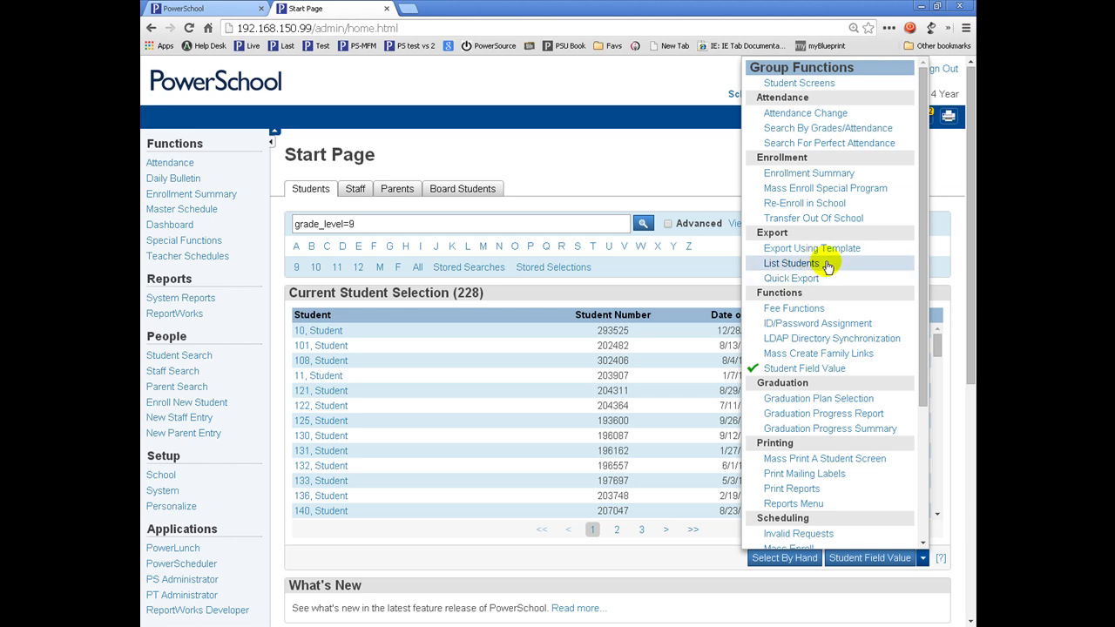
- Generate the Student List with OEN Numbers report for the 228 selected students
click(826, 265)
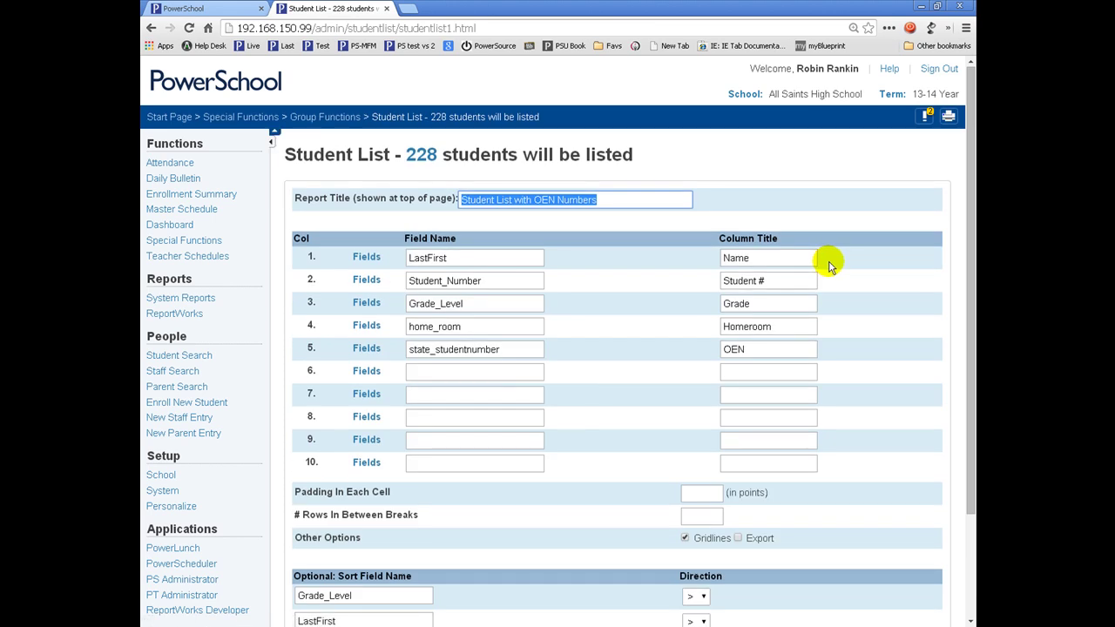
drag(969, 333, 966, 483)
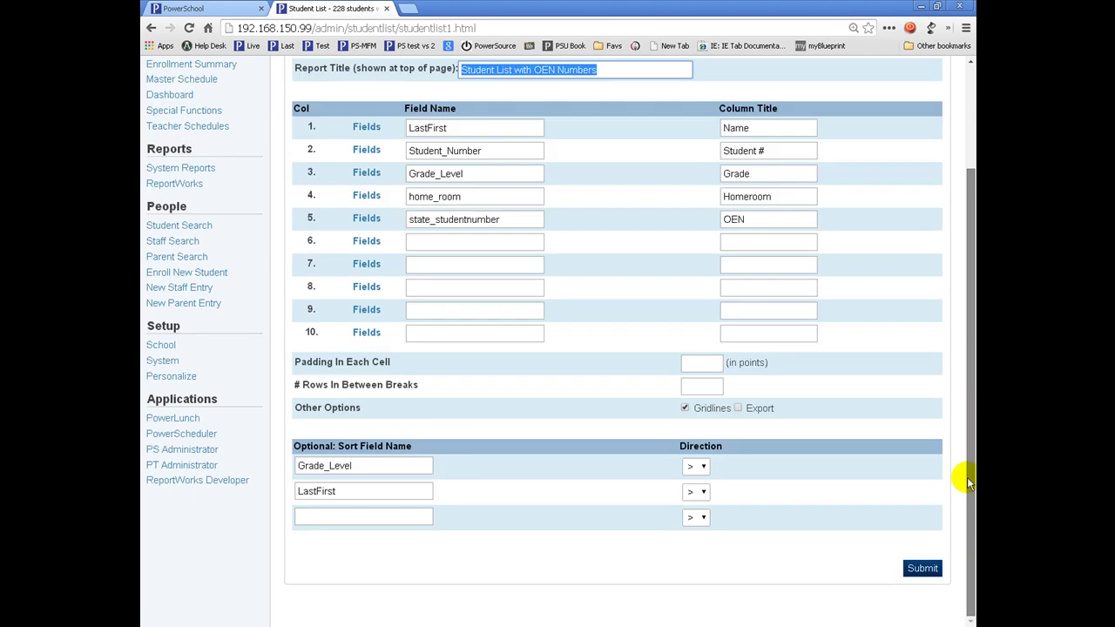
click(920, 569)
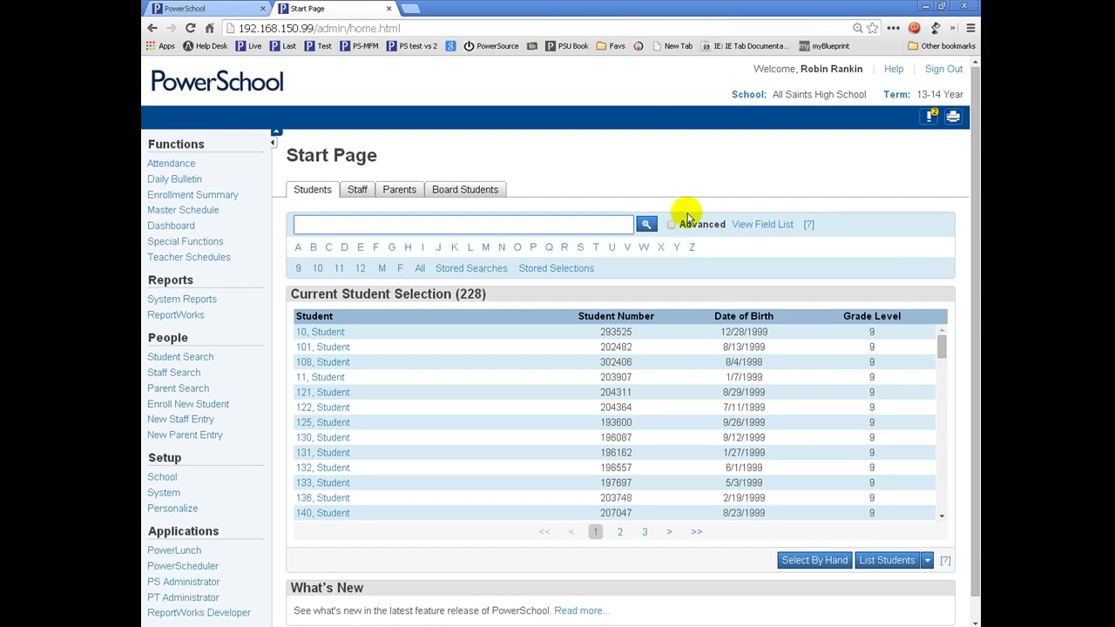
- With advanced searching on, Set the current selection to the 234 grade 9 search results
click(671, 225)
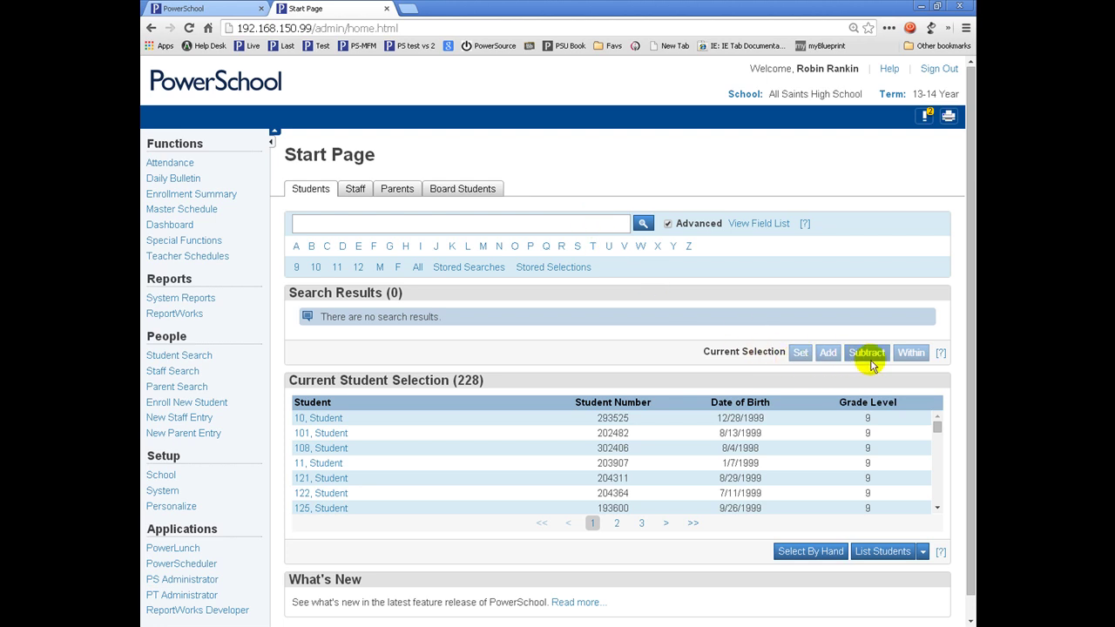
click(296, 268)
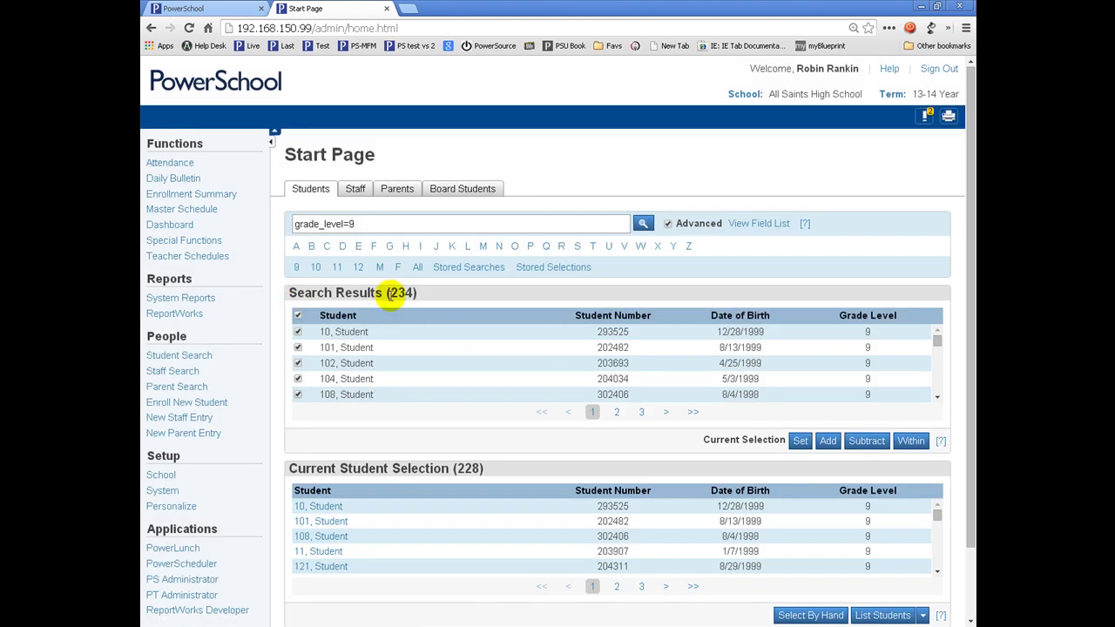
click(798, 442)
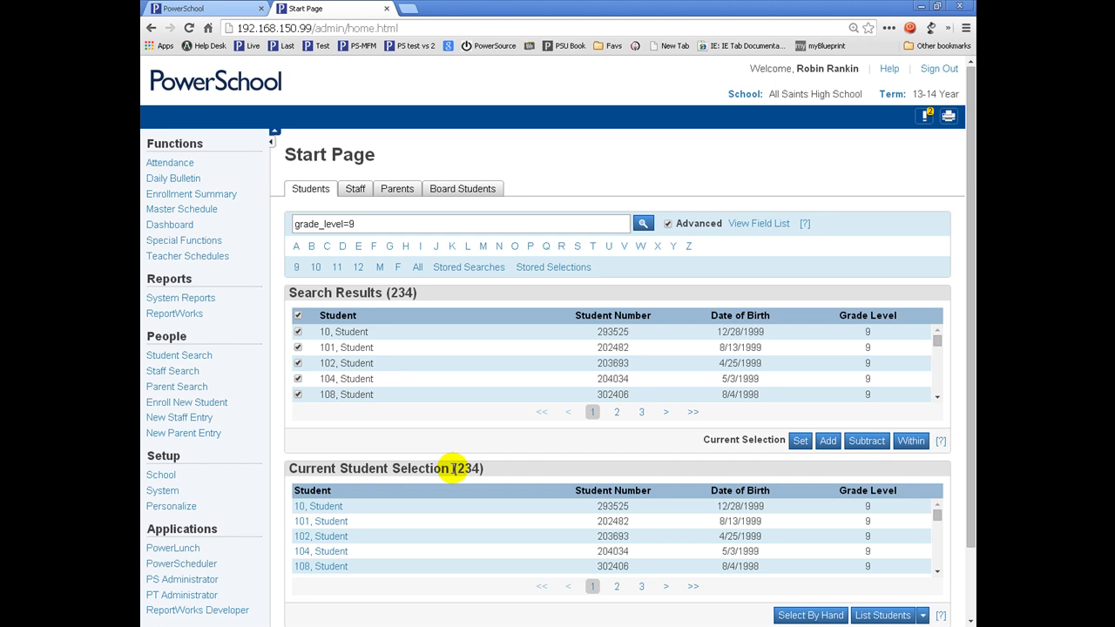
- Add the grade 10 students to the 234 grade 9 selection, making 479
drag(469, 469, 493, 468)
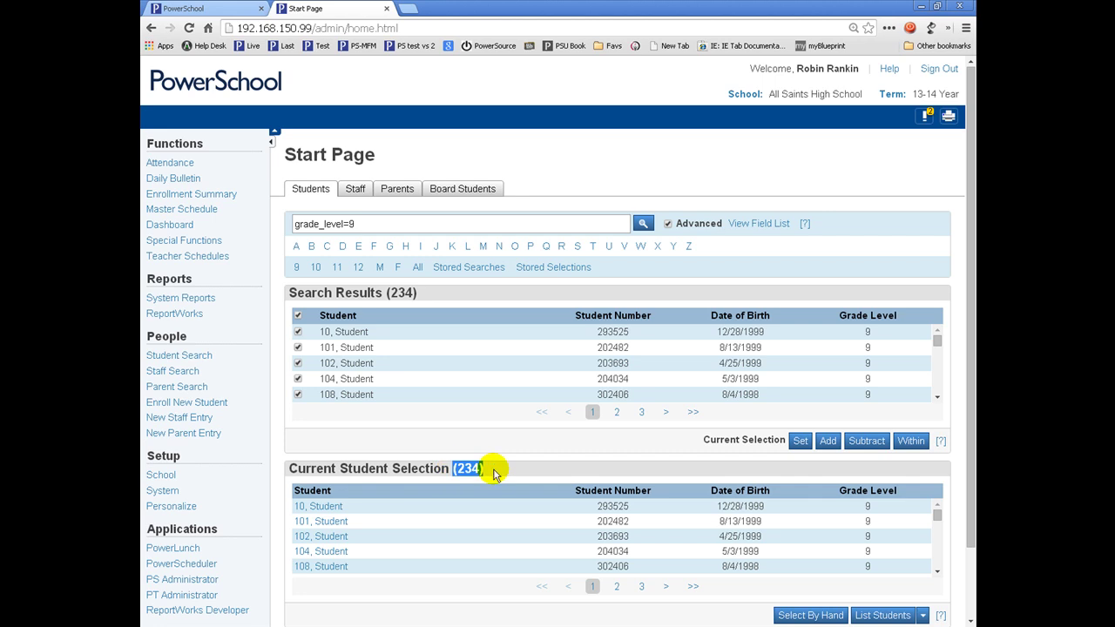
click(318, 267)
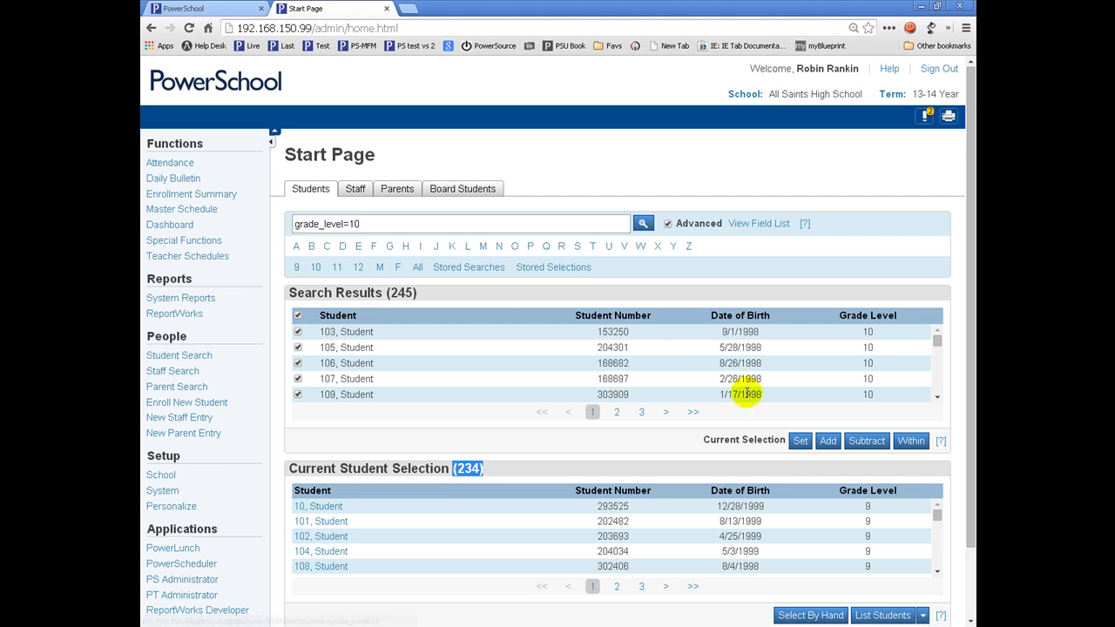
click(827, 442)
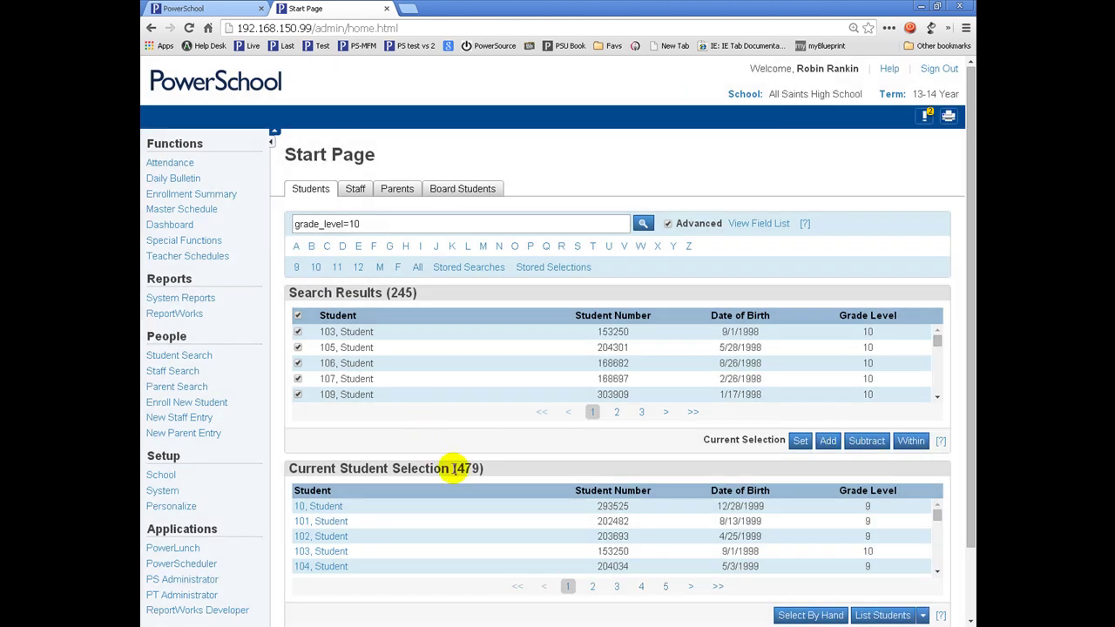
drag(453, 468, 485, 468)
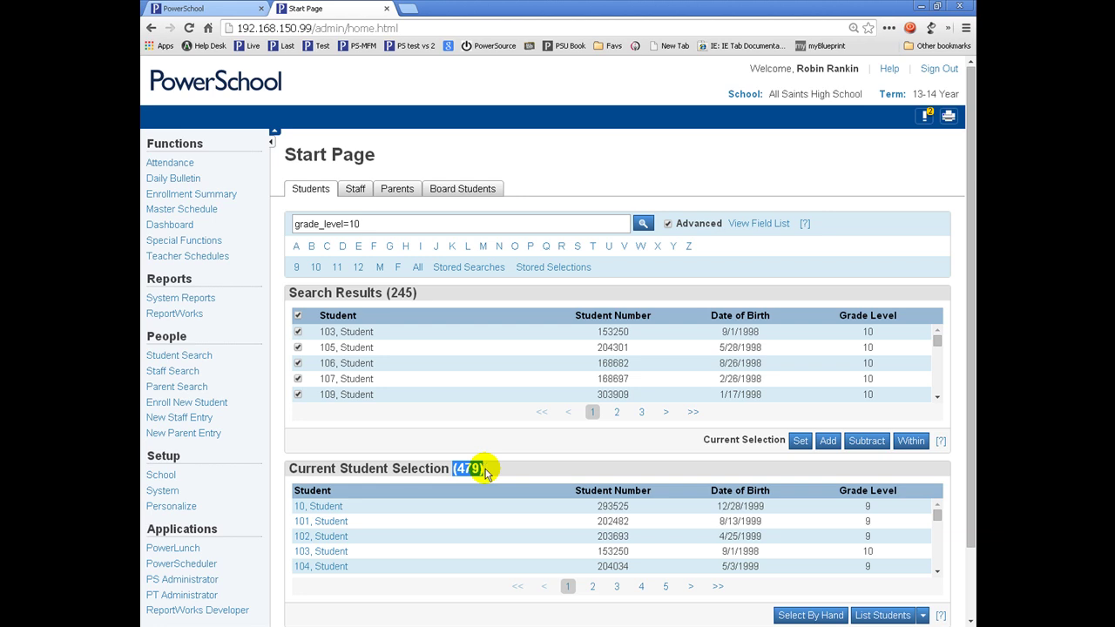
- Narrow the selection to male students only using Within, leaving 267
click(380, 267)
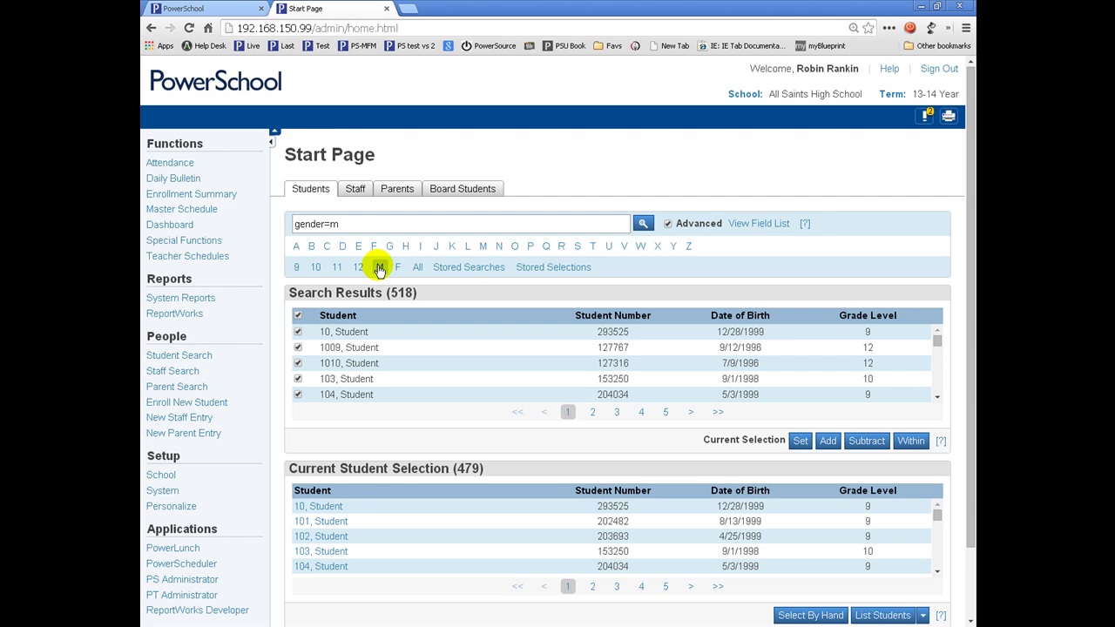
click(908, 447)
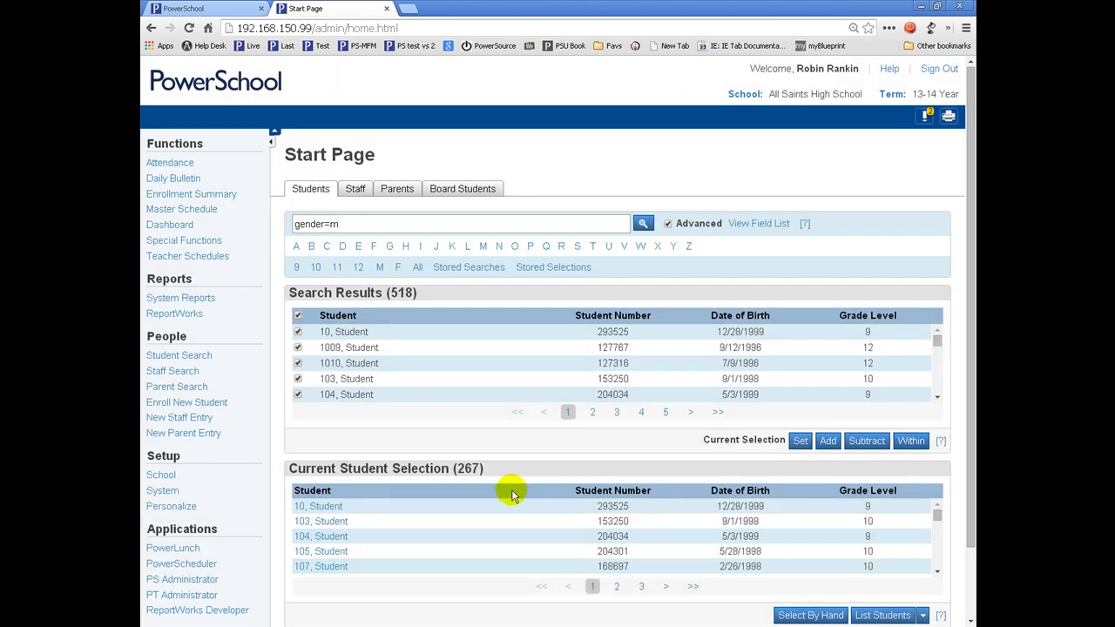
drag(452, 468, 497, 469)
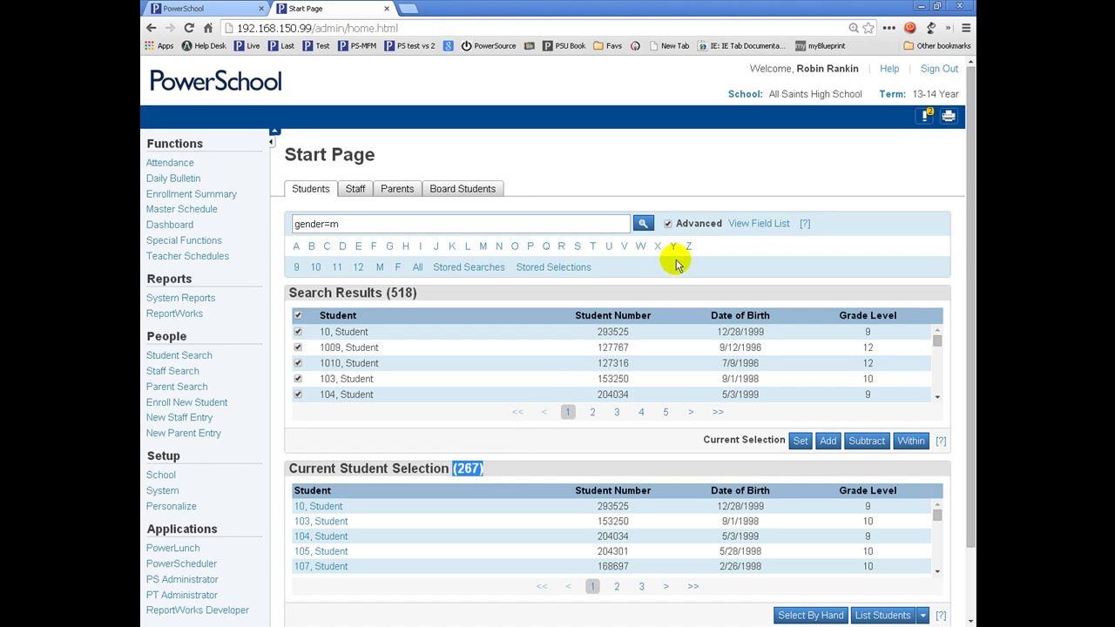
- Turn off Advanced search and search surnames beginning with A, which finds no students
click(668, 225)
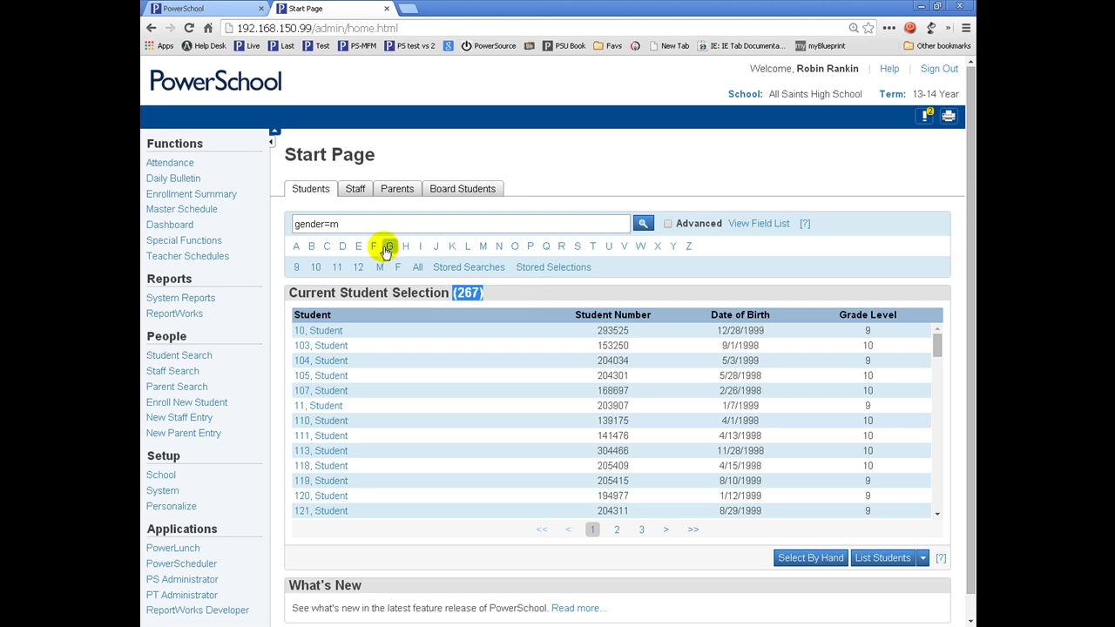
click(297, 248)
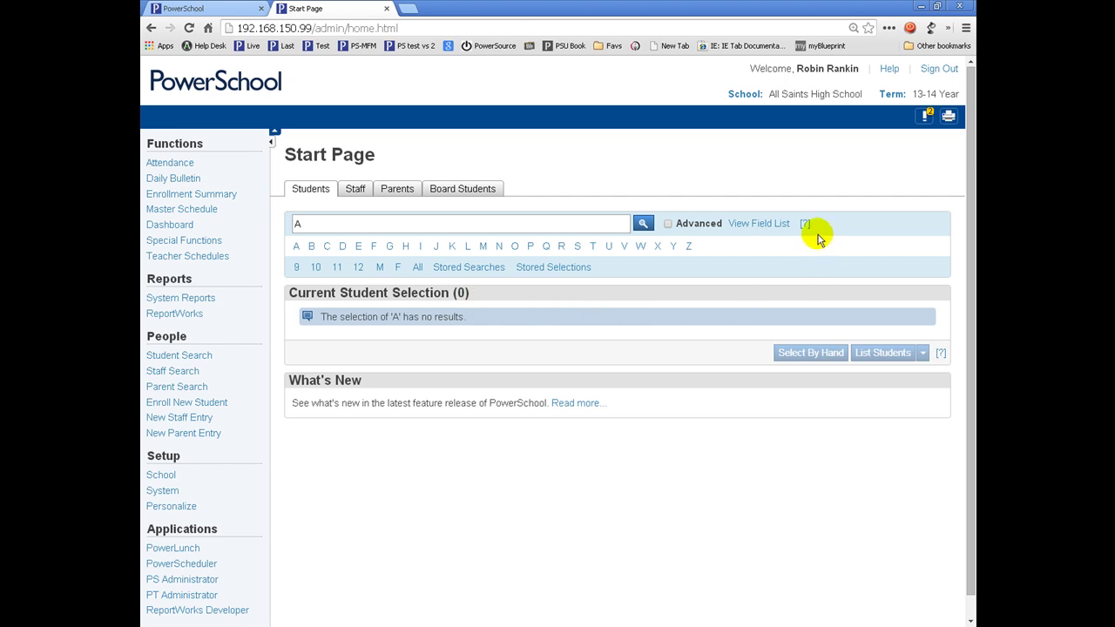
- Search *birthday=today, returning three students born July 29
drag(323, 224, 269, 222)
text(*birthd)
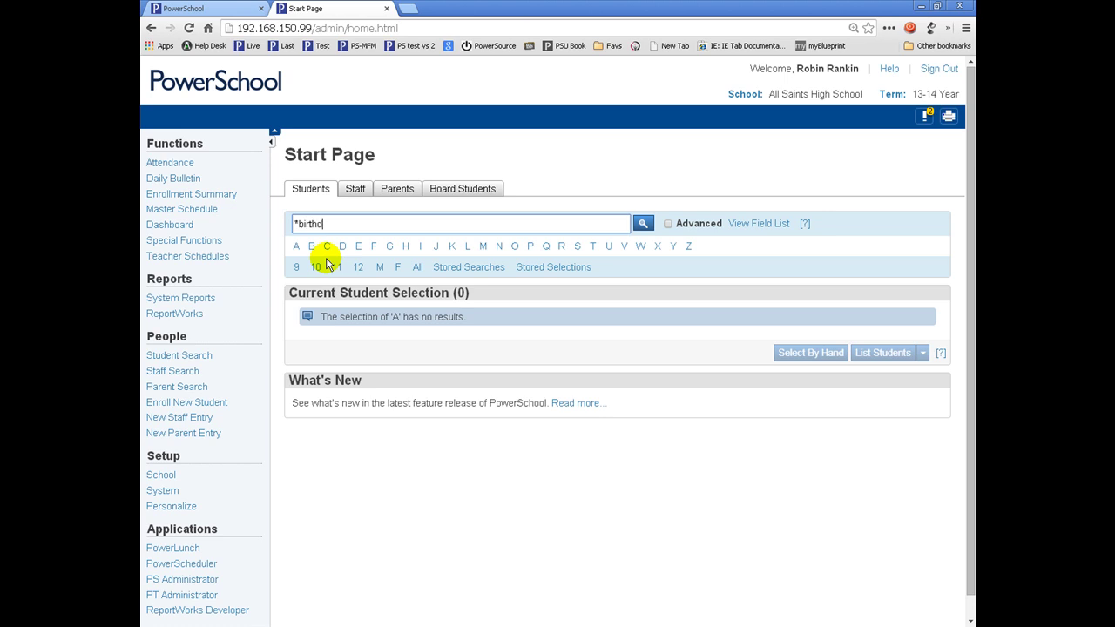
text(ay=today)
key(Return)
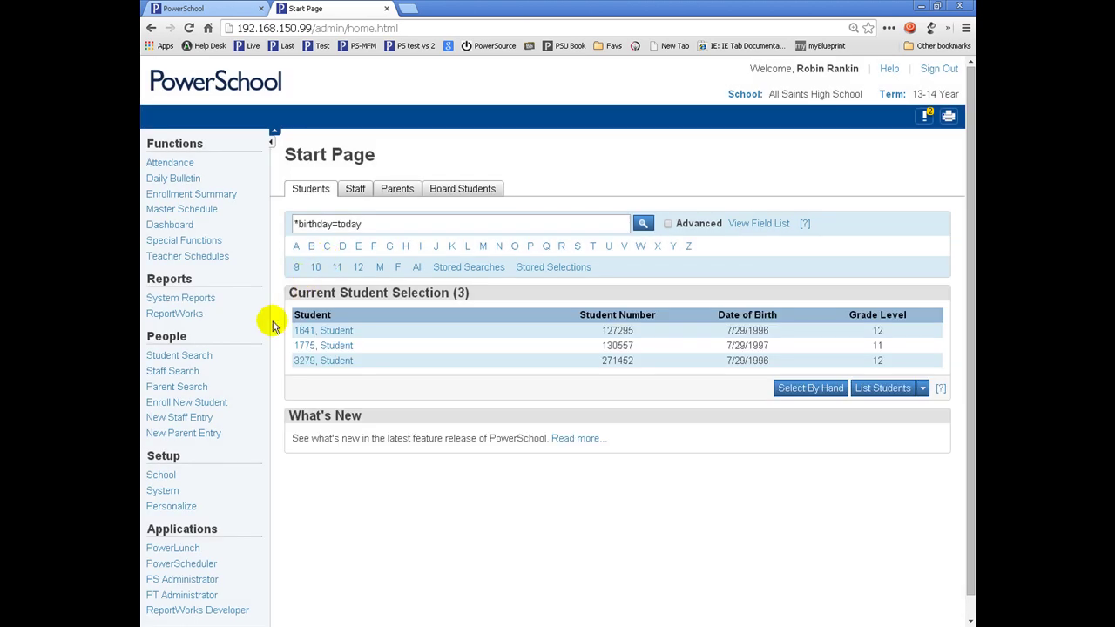
- Open the Student Search help window from the [?] link, scrolled to the top of its page
drag(288, 294, 473, 296)
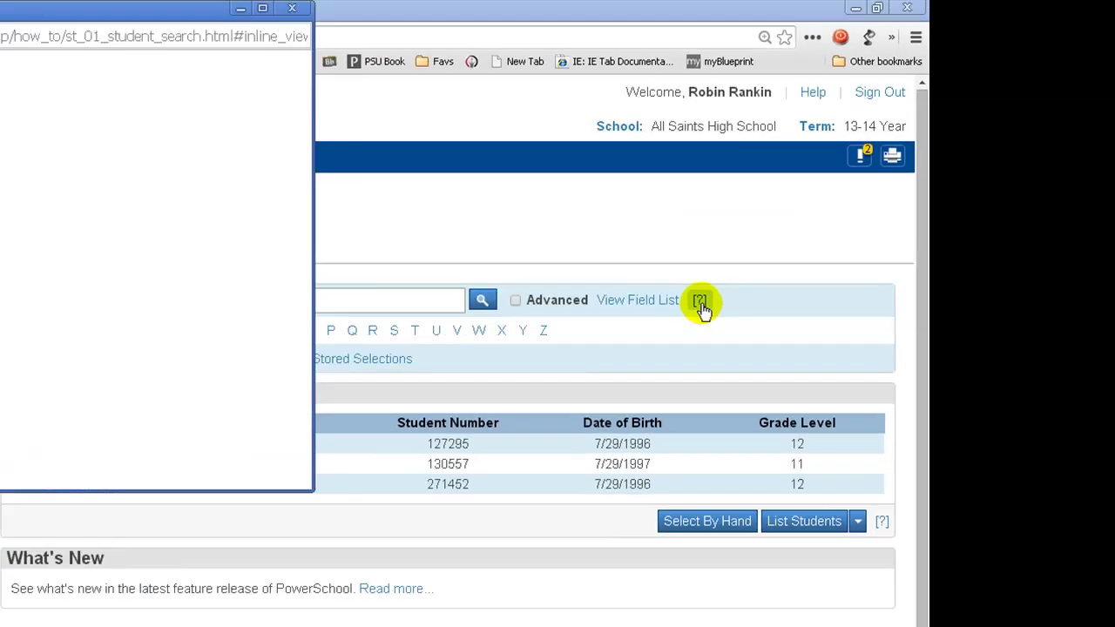
click(525, 426)
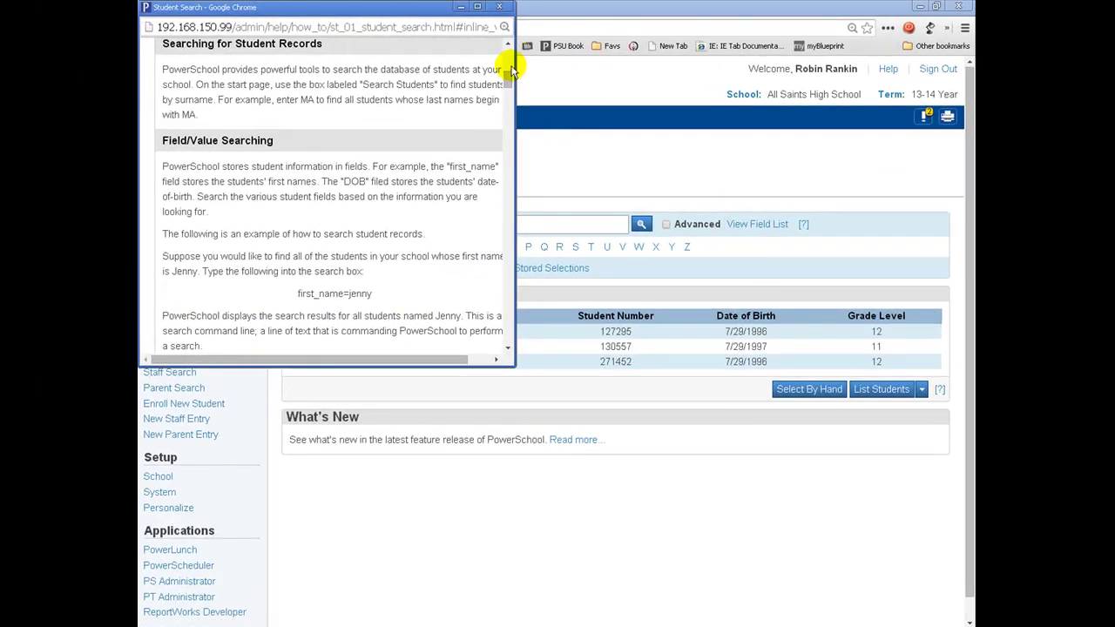
drag(509, 76, 511, 44)
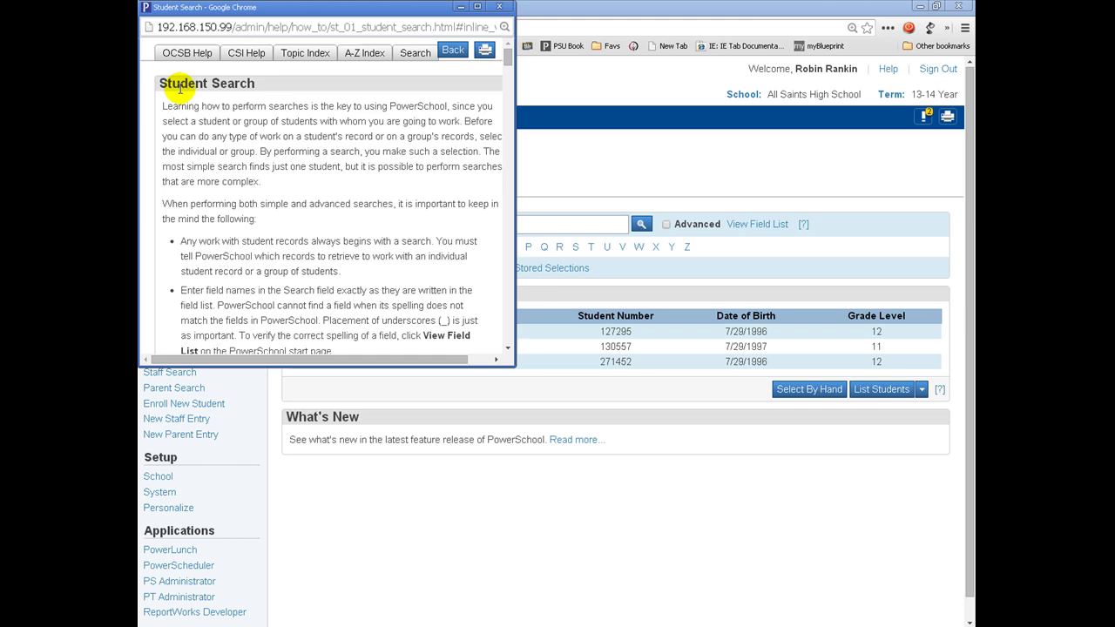
drag(160, 81, 254, 83)
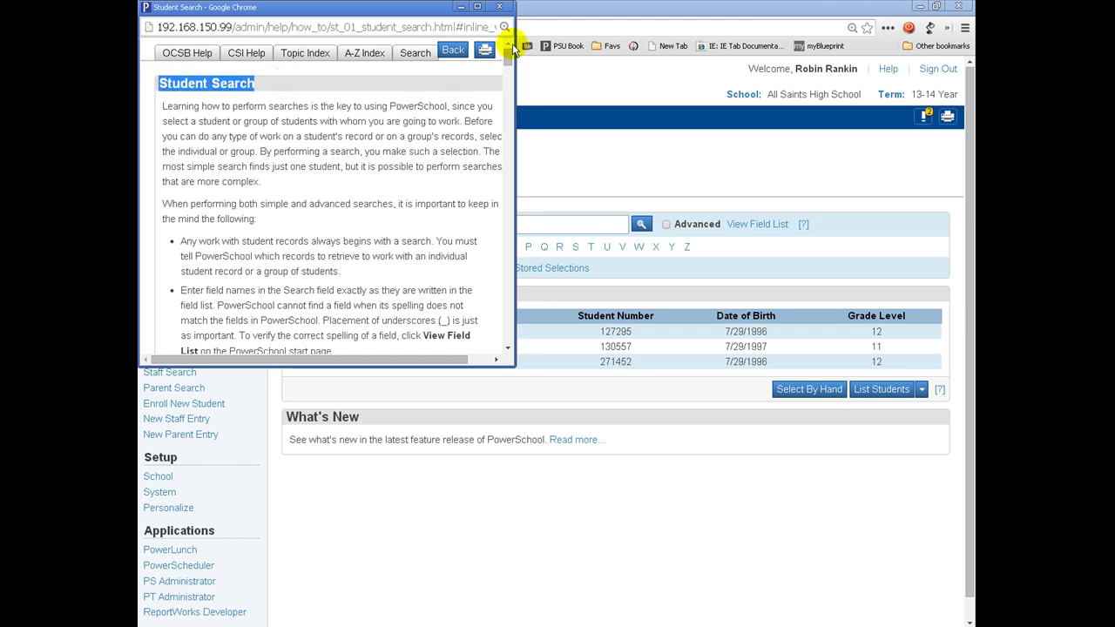